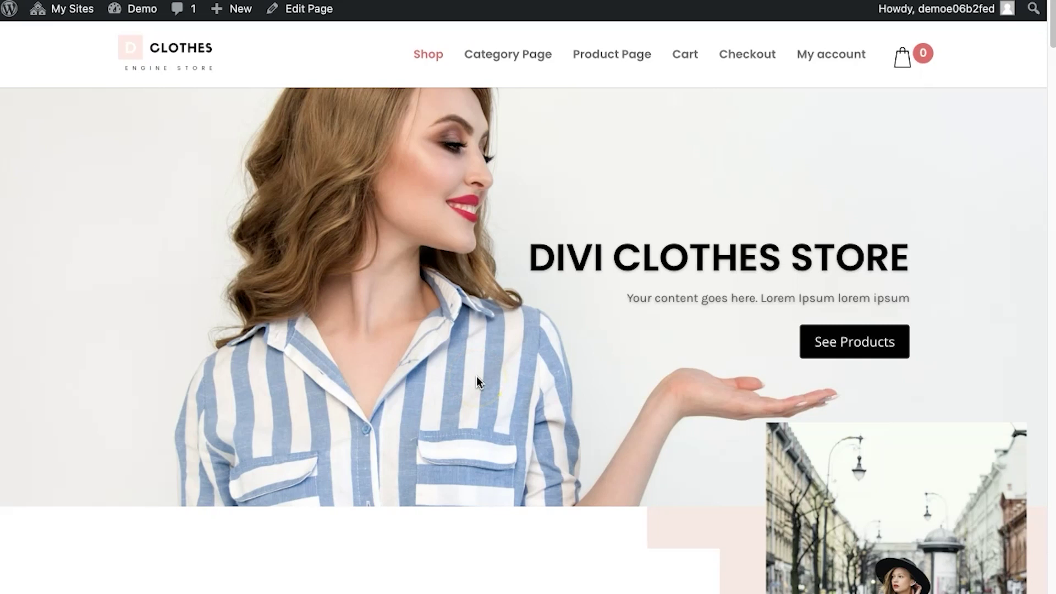
- Scroll the home page to review the Shop By Category section and the Shop All product grid
{"action": "scroll", "coordinate": [476, 378], "scroll_direction": "down", "scroll_amount": 3}
{"action": "scroll", "coordinate": [476, 377], "scroll_direction": "down", "scroll_amount": 1}
{"action": "scroll", "coordinate": [477, 378], "scroll_direction": "down", "scroll_amount": 6}
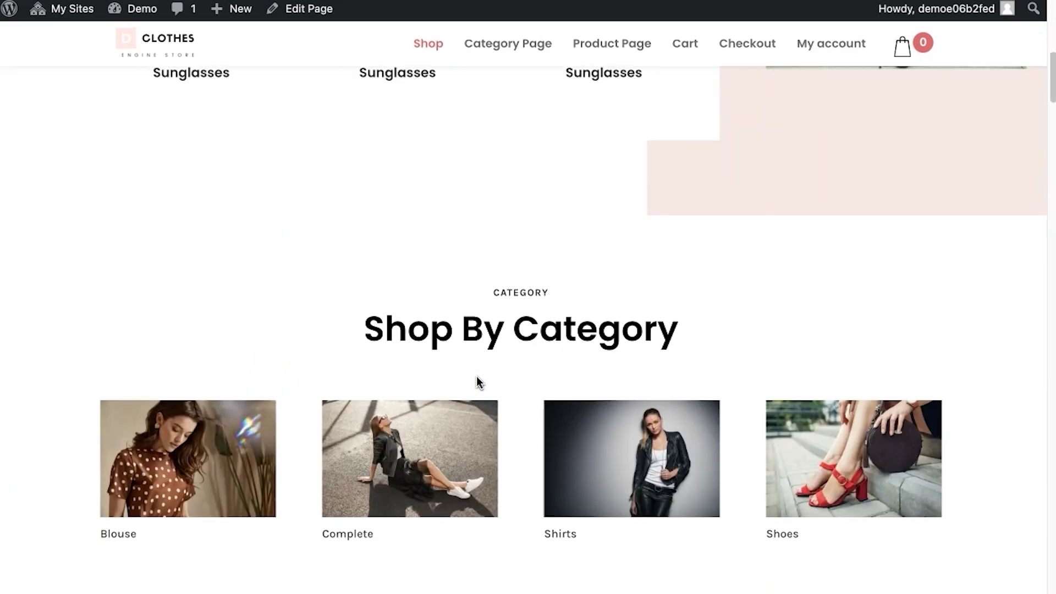
{"action": "scroll", "coordinate": [477, 379], "scroll_direction": "down", "scroll_amount": 10}
{"action": "scroll", "coordinate": [477, 380], "scroll_direction": "up", "scroll_amount": 2}
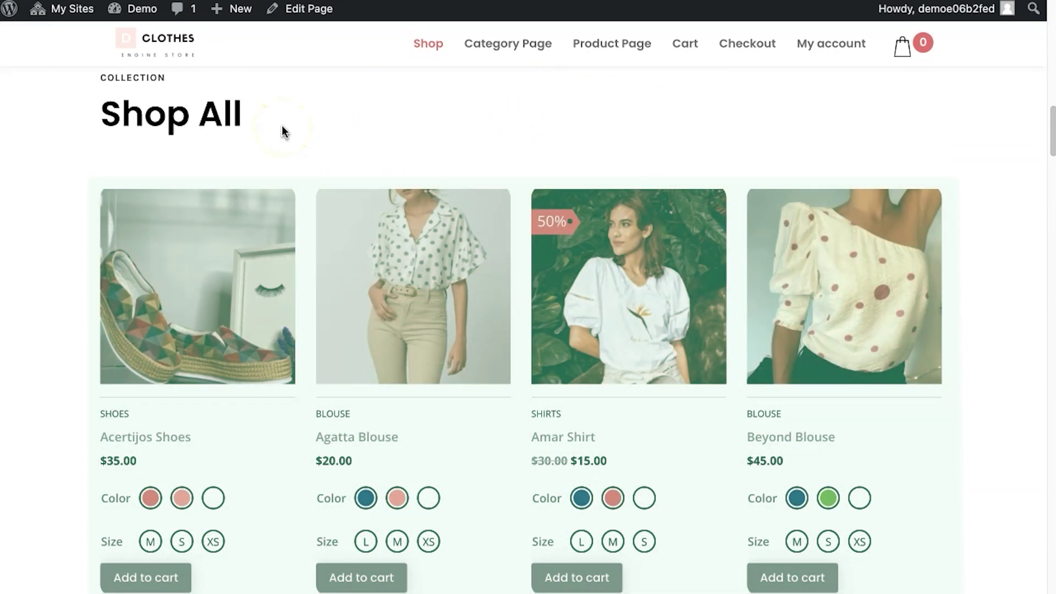
{"action": "scroll", "coordinate": [493, 372], "scroll_direction": "down", "scroll_amount": 2}
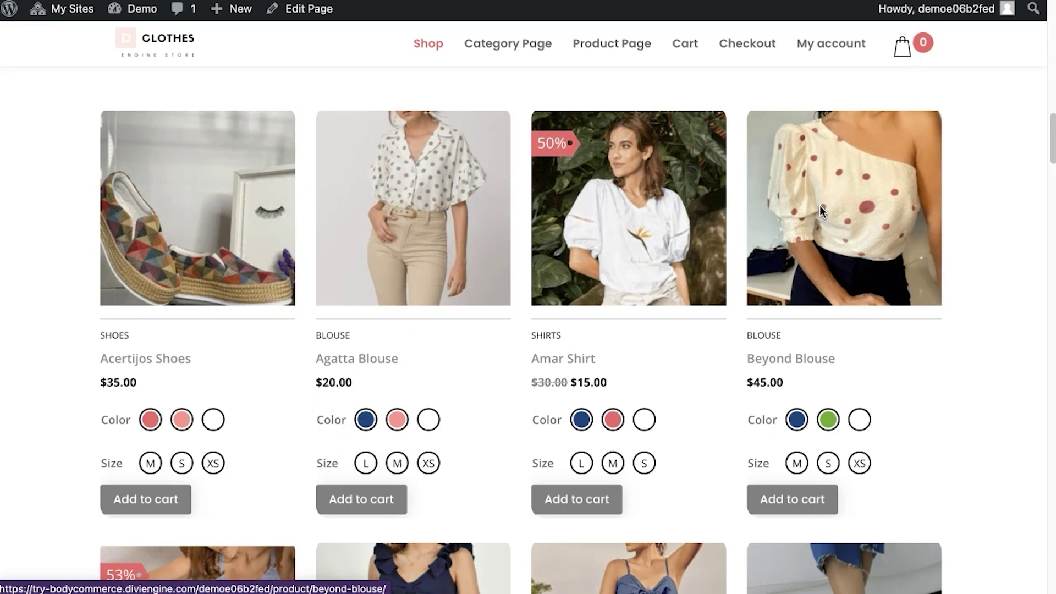
{"action": "scroll", "coordinate": [819, 206], "scroll_direction": "up", "scroll_amount": 3}
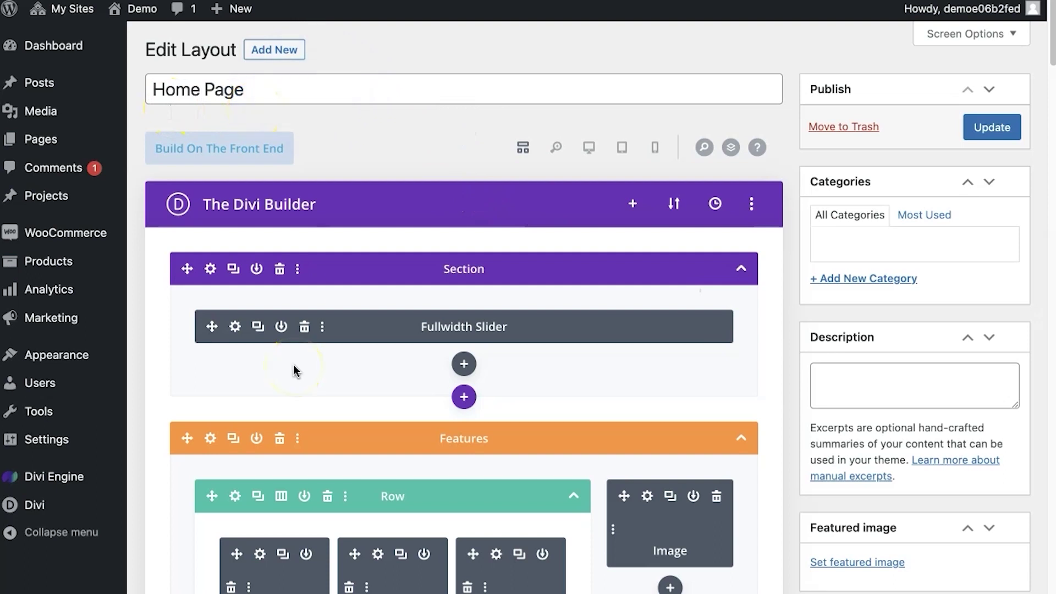
- Scroll the backend builder down past the Products section
{"action": "scroll", "coordinate": [295, 370], "scroll_direction": "down", "scroll_amount": 4}
{"action": "scroll", "coordinate": [294, 370], "scroll_direction": "down", "scroll_amount": 2}
{"action": "scroll", "coordinate": [295, 370], "scroll_direction": "down", "scroll_amount": 7}
{"action": "scroll", "coordinate": [294, 370], "scroll_direction": "down", "scroll_amount": 4}
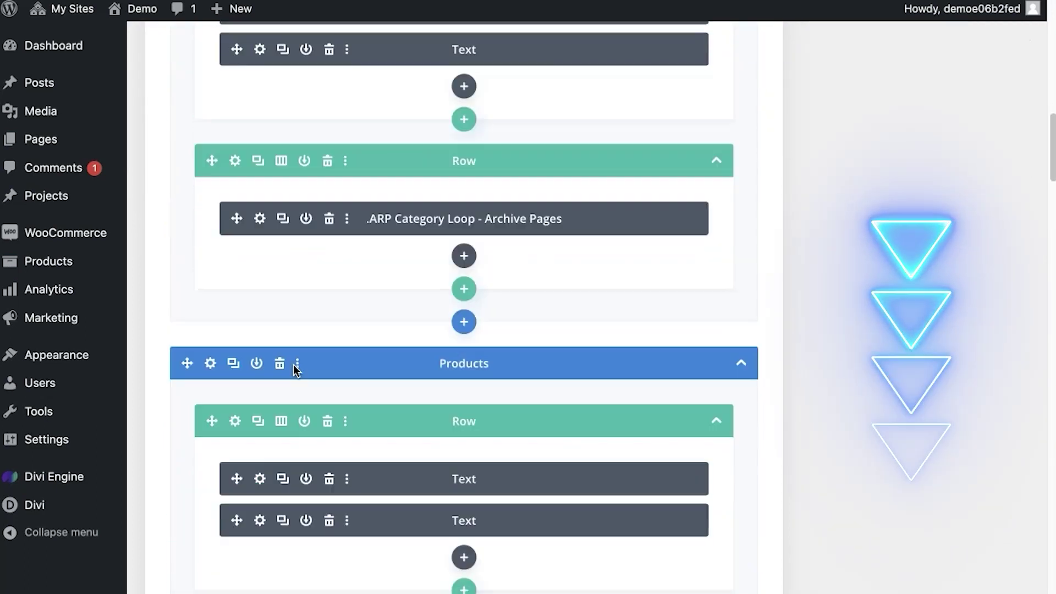
{"action": "scroll", "coordinate": [294, 370], "scroll_direction": "down", "scroll_amount": 7}
{"action": "scroll", "coordinate": [308, 363], "scroll_direction": "up", "scroll_amount": 1}
{"action": "left_click", "coordinate": [320, 355]}
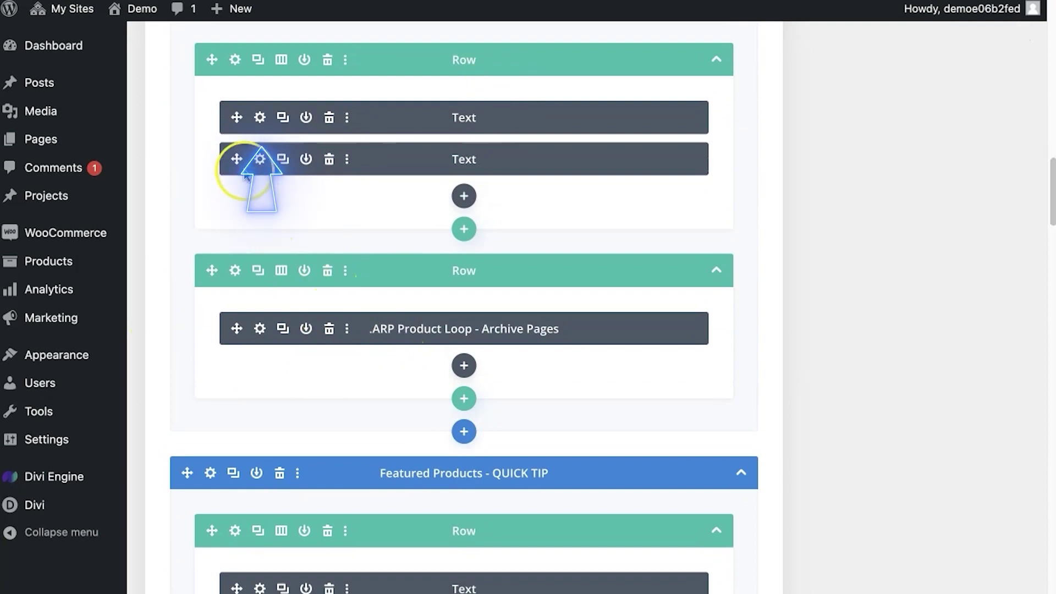
- Check the collection label Text module settings, then locate the Featured Products - QUICK TIP section
{"action": "left_click", "coordinate": [260, 117]}
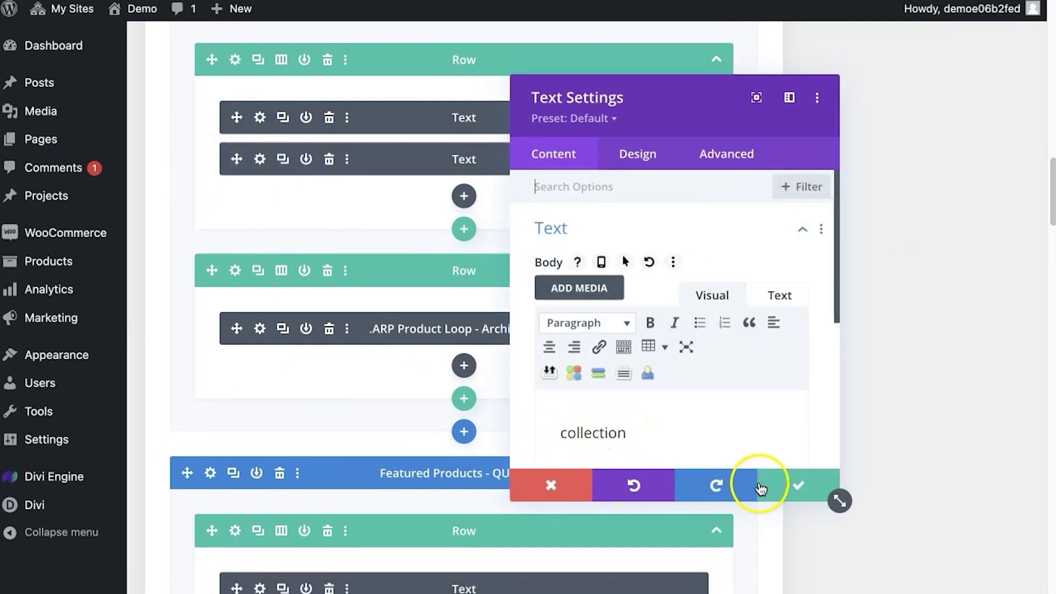
{"action": "left_click", "coordinate": [760, 488]}
{"action": "scroll", "coordinate": [342, 401], "scroll_direction": "down", "scroll_amount": 5}
{"action": "scroll", "coordinate": [357, 430], "scroll_direction": "down", "scroll_amount": 1}
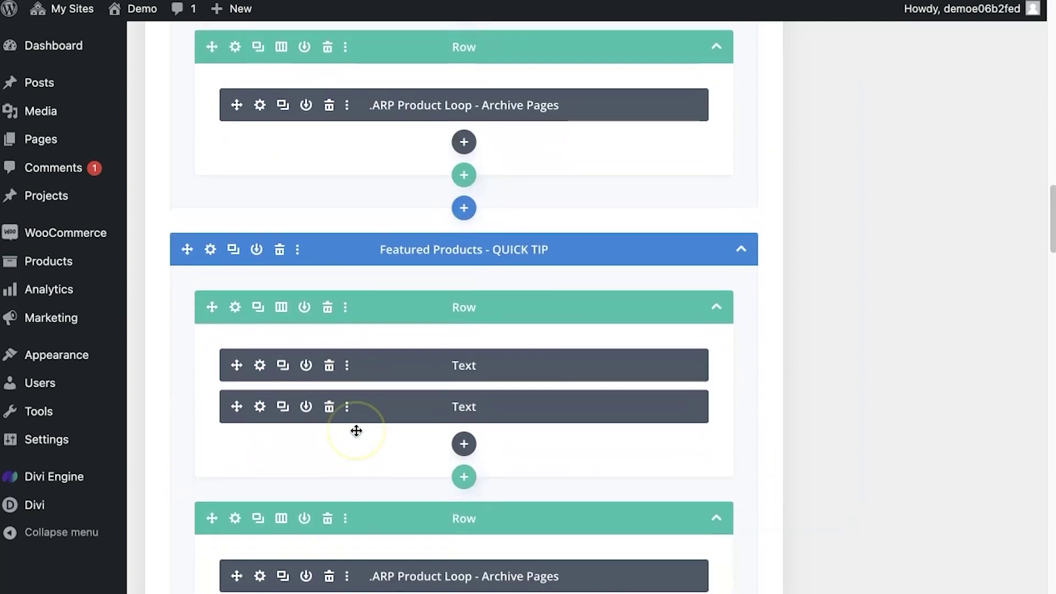
{"action": "left_click", "coordinate": [470, 257]}
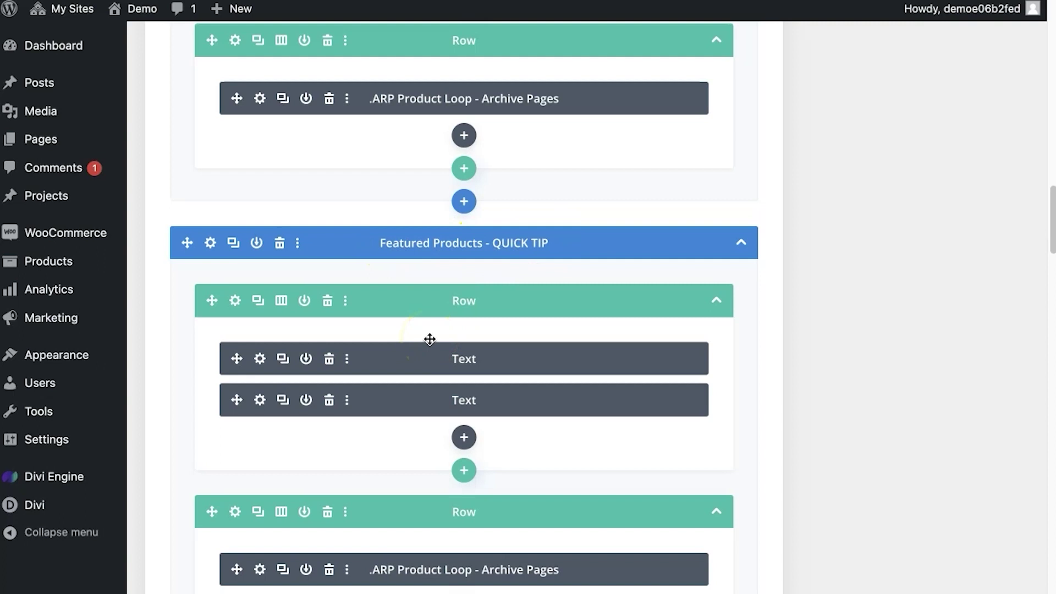
{"action": "scroll", "coordinate": [430, 338], "scroll_direction": "down", "scroll_amount": 5}
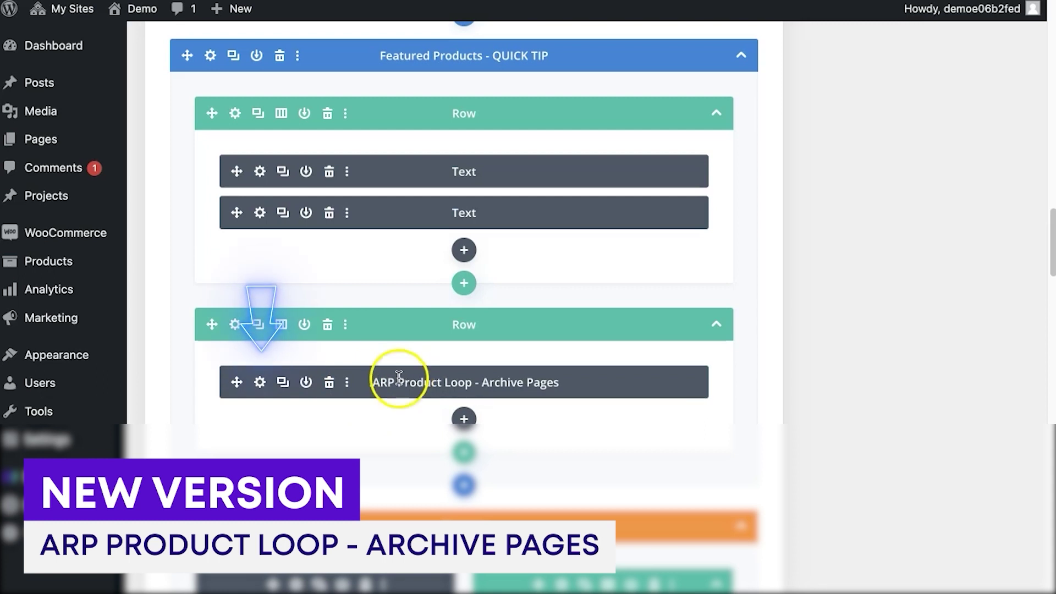
- Open the Featured Products loop module settings and expand its Custom Layout Options
{"action": "left_click", "coordinate": [259, 382]}
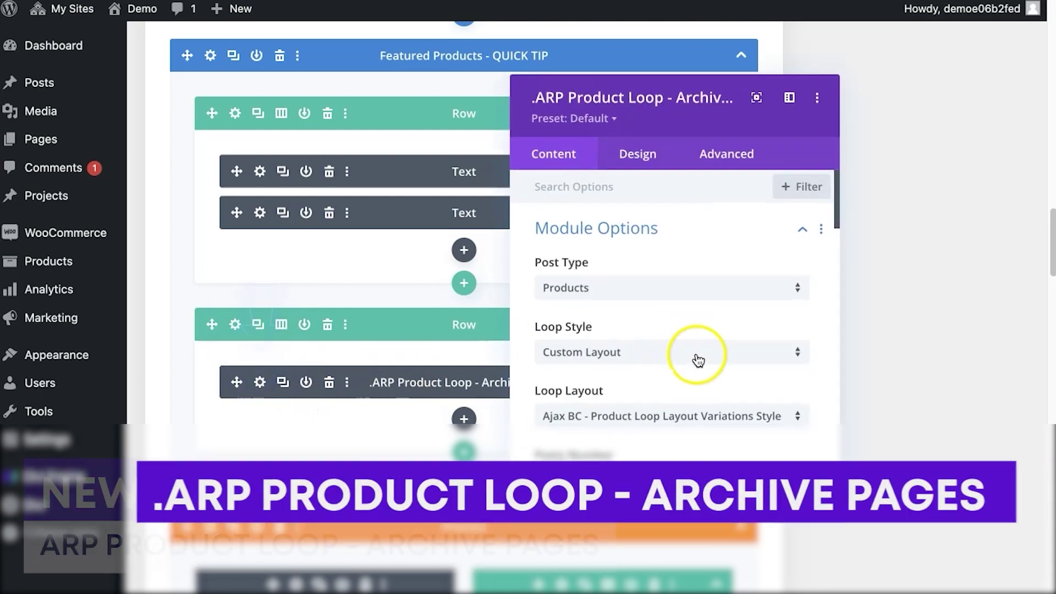
{"action": "scroll", "coordinate": [698, 360], "scroll_direction": "down", "scroll_amount": 3}
{"action": "scroll", "coordinate": [699, 360], "scroll_direction": "down", "scroll_amount": 1}
{"action": "scroll", "coordinate": [699, 360], "scroll_direction": "down", "scroll_amount": 4}
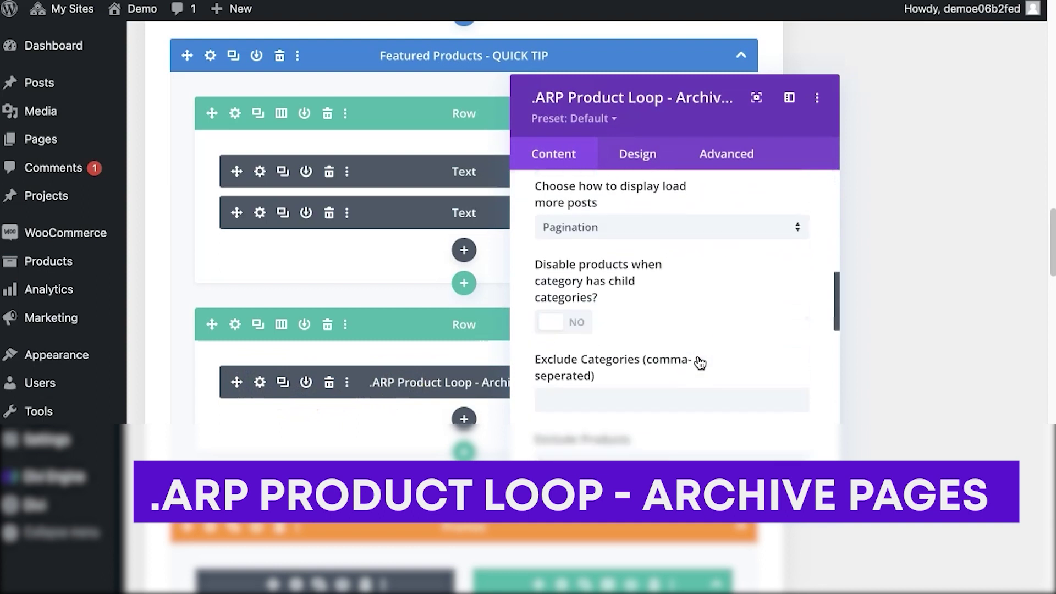
{"action": "scroll", "coordinate": [698, 362], "scroll_direction": "down", "scroll_amount": 2}
{"action": "scroll", "coordinate": [698, 362], "scroll_direction": "down", "scroll_amount": 4}
{"action": "scroll", "coordinate": [699, 362], "scroll_direction": "down", "scroll_amount": 2}
{"action": "scroll", "coordinate": [699, 362], "scroll_direction": "down", "scroll_amount": 5}
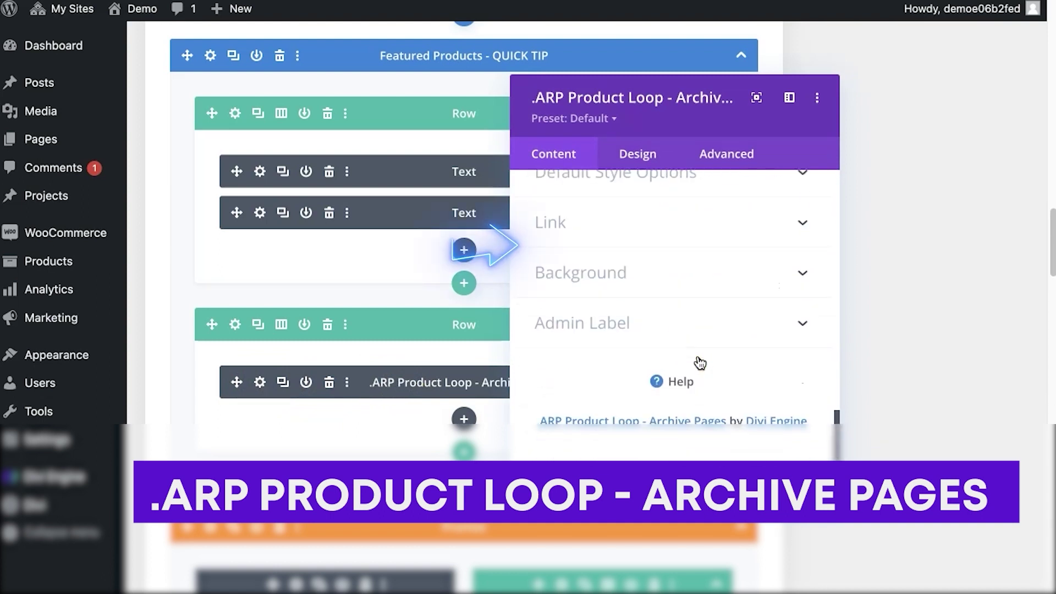
{"action": "scroll", "coordinate": [700, 362], "scroll_direction": "up", "scroll_amount": 3}
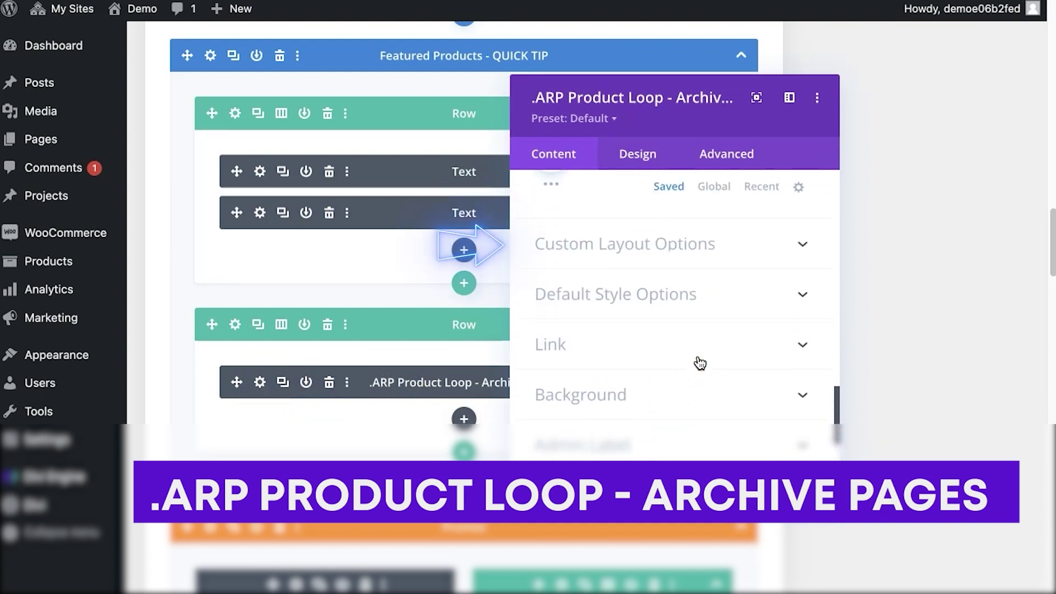
{"action": "left_click", "coordinate": [594, 245]}
- Set Custom Loop Query to YES, enable Display featured products, save the module and update the page
{"action": "scroll", "coordinate": [637, 357], "scroll_direction": "down", "scroll_amount": 1}
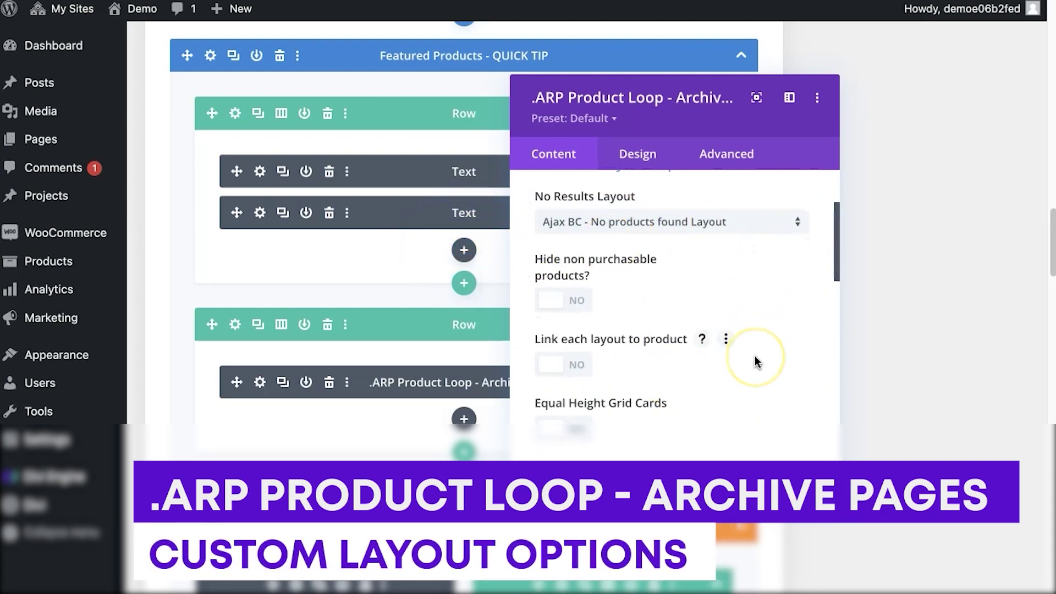
{"action": "scroll", "coordinate": [756, 362], "scroll_direction": "down", "scroll_amount": 5}
{"action": "scroll", "coordinate": [755, 358], "scroll_direction": "down", "scroll_amount": 3}
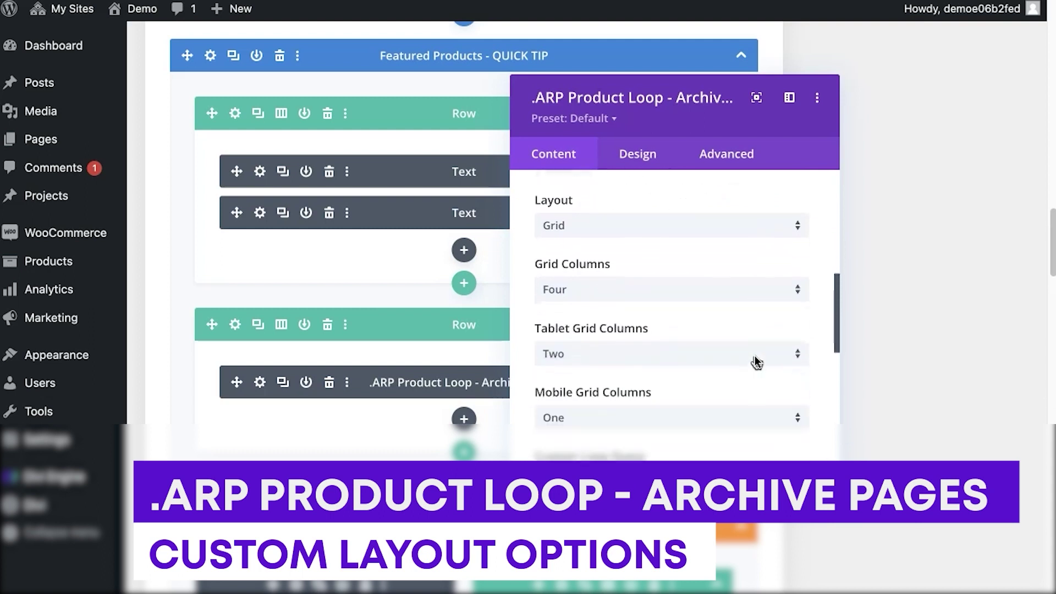
{"action": "scroll", "coordinate": [754, 358], "scroll_direction": "down", "scroll_amount": 3}
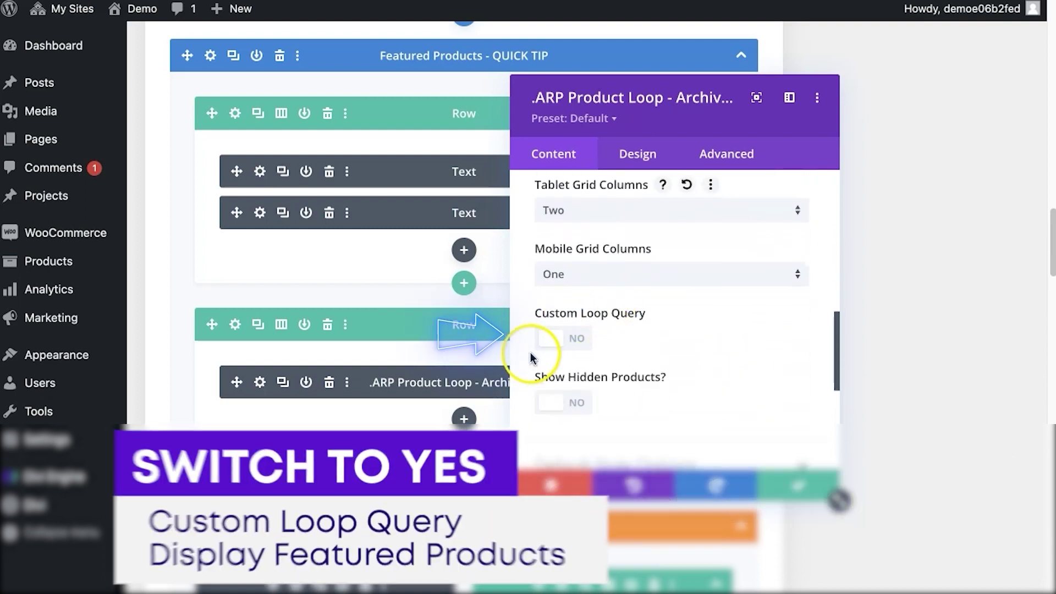
{"action": "left_click", "coordinate": [562, 340]}
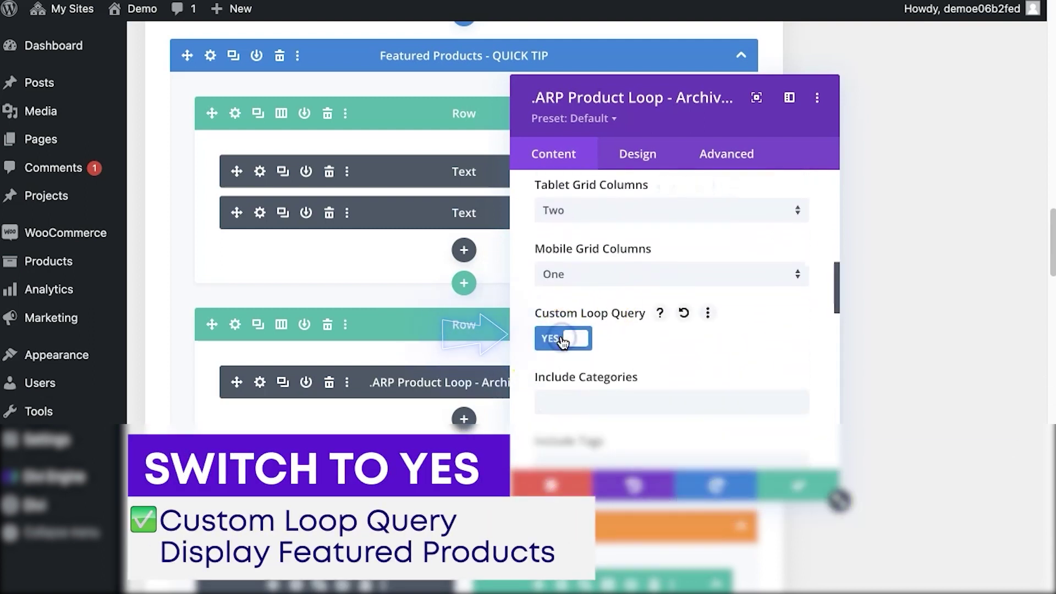
{"action": "scroll", "coordinate": [639, 355], "scroll_direction": "down", "scroll_amount": 1}
{"action": "scroll", "coordinate": [639, 356], "scroll_direction": "down", "scroll_amount": 4}
{"action": "scroll", "coordinate": [641, 360], "scroll_direction": "down", "scroll_amount": 1}
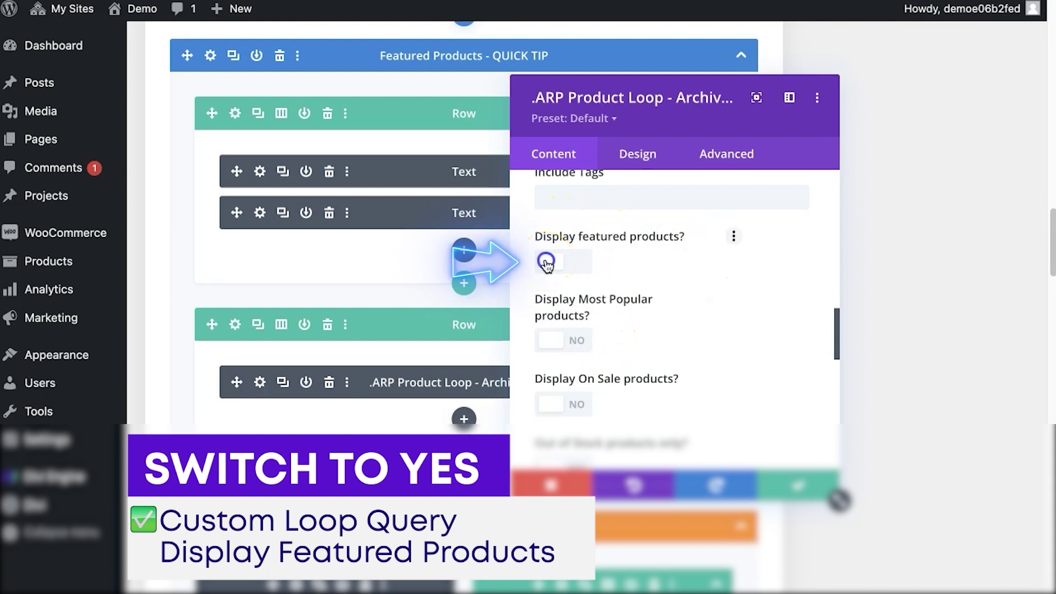
{"action": "left_click", "coordinate": [546, 263]}
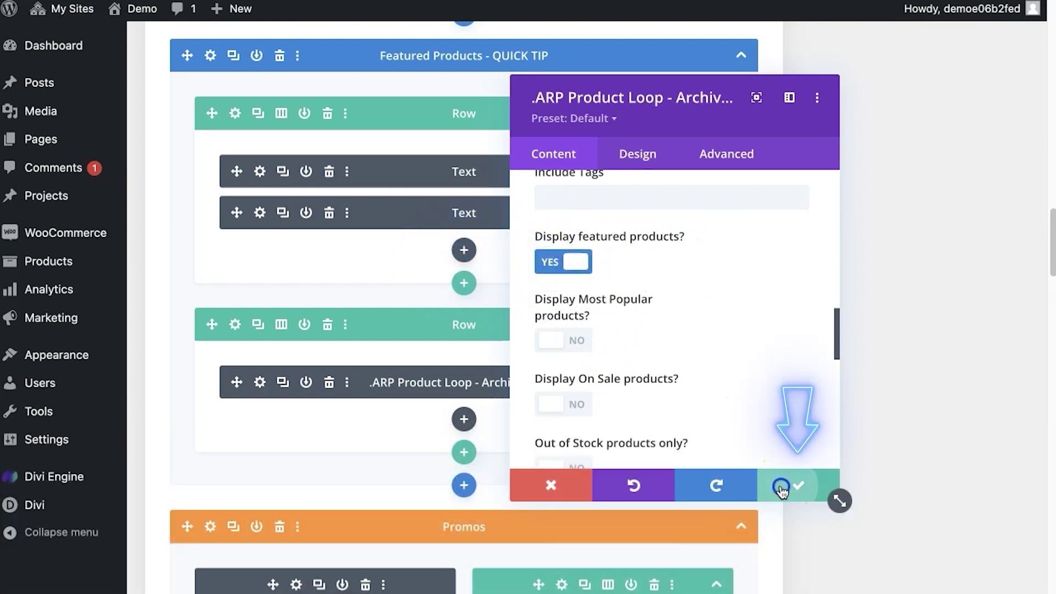
{"action": "left_click", "coordinate": [782, 489]}
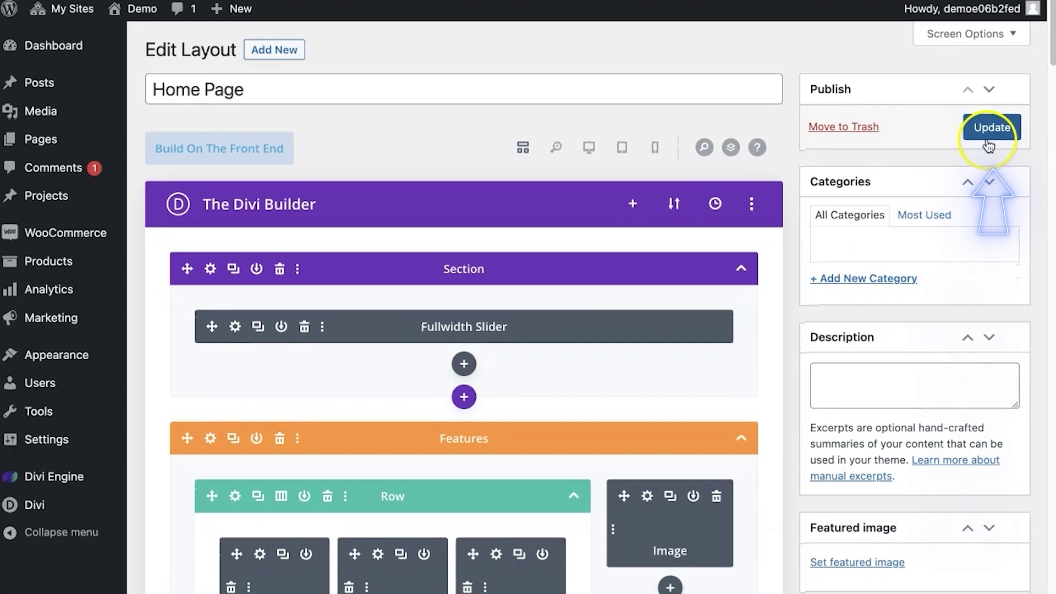
{"action": "left_click", "coordinate": [988, 144]}
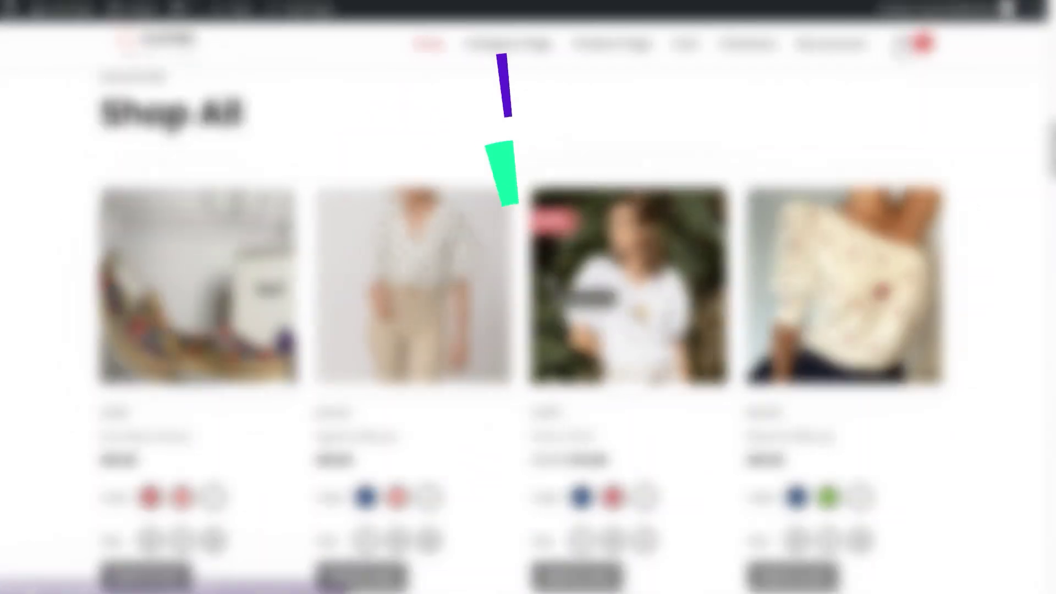
- Scroll past the Shop All grid to the empty featured section, then return to the Dashboard
{"action": "scroll", "coordinate": [548, 278], "scroll_direction": "down", "scroll_amount": 3}
{"action": "scroll", "coordinate": [547, 275], "scroll_direction": "down", "scroll_amount": 4}
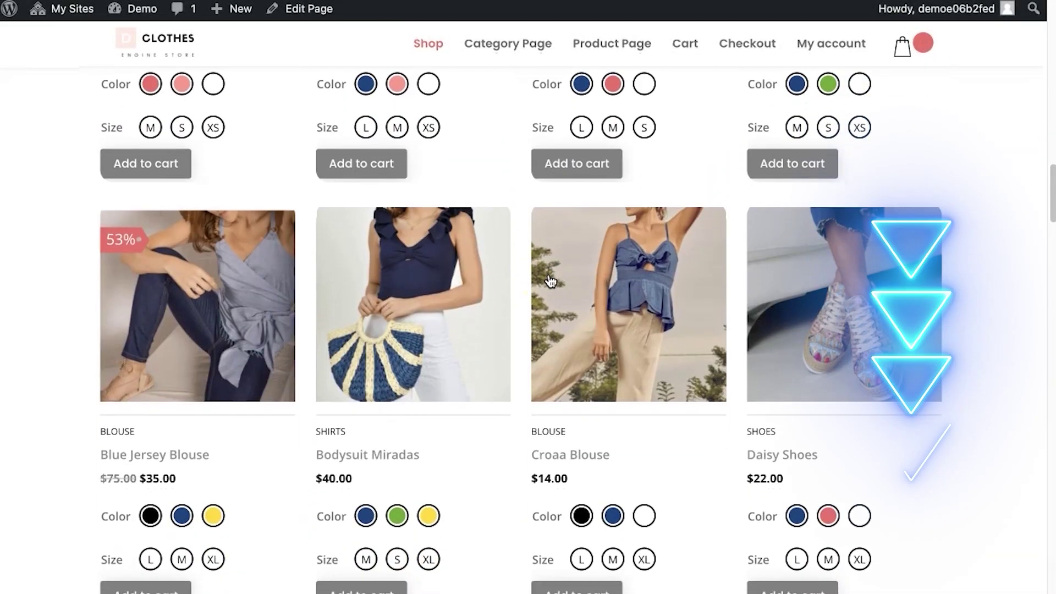
{"action": "scroll", "coordinate": [547, 279], "scroll_direction": "down", "scroll_amount": 6}
{"action": "scroll", "coordinate": [550, 282], "scroll_direction": "down", "scroll_amount": 2}
{"action": "scroll", "coordinate": [550, 282], "scroll_direction": "down", "scroll_amount": 3}
{"action": "left_click", "coordinate": [162, 157]}
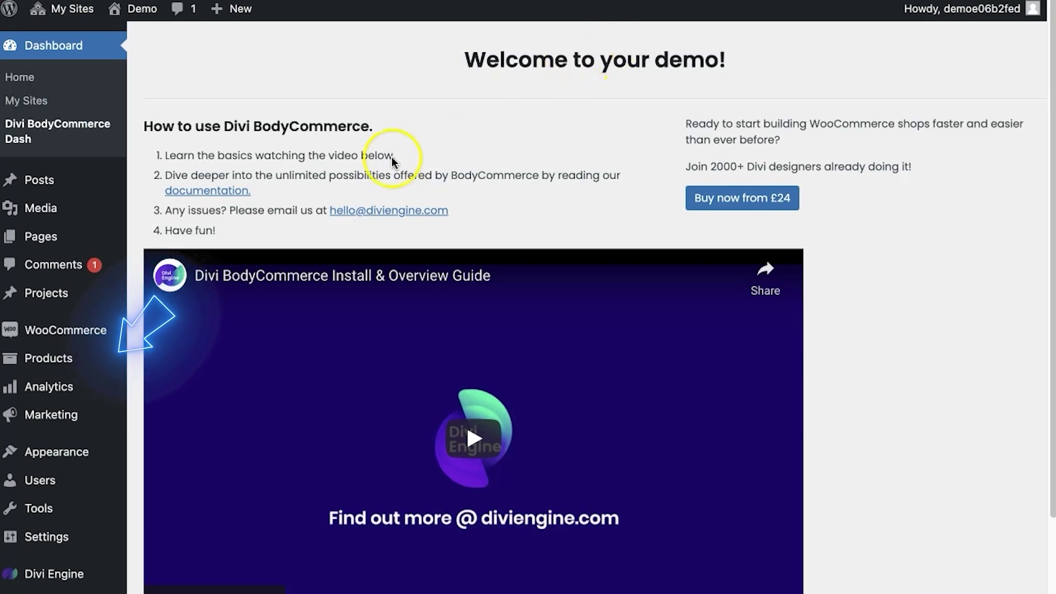
- In All Products, star Mara Coral Blouse, Fia Coral Blouse and Regine Blouse as featured
{"action": "left_click", "coordinate": [66, 364]}
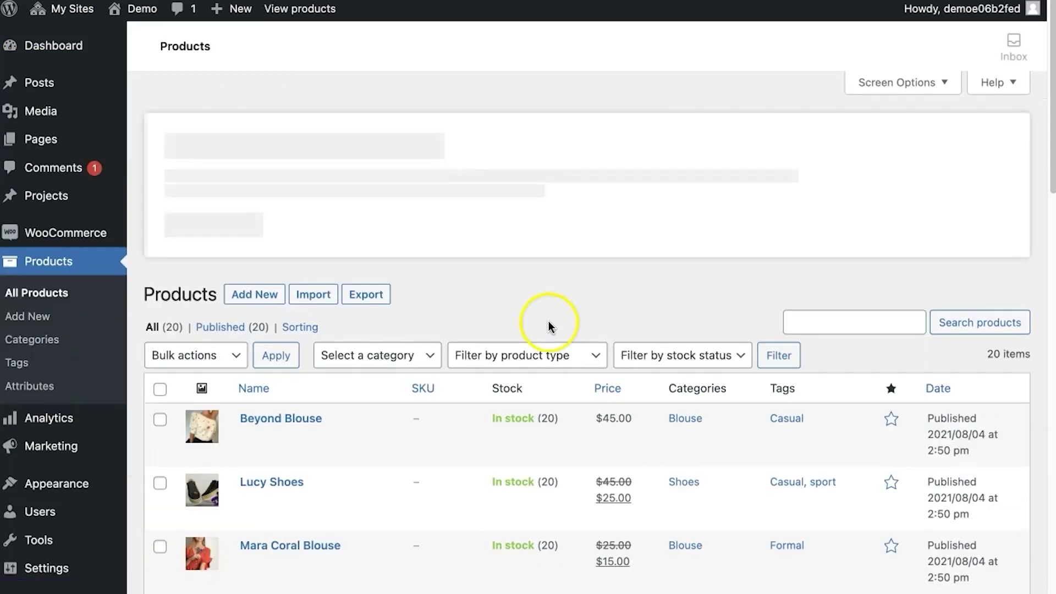
{"action": "scroll", "coordinate": [580, 364], "scroll_direction": "down", "scroll_amount": 2}
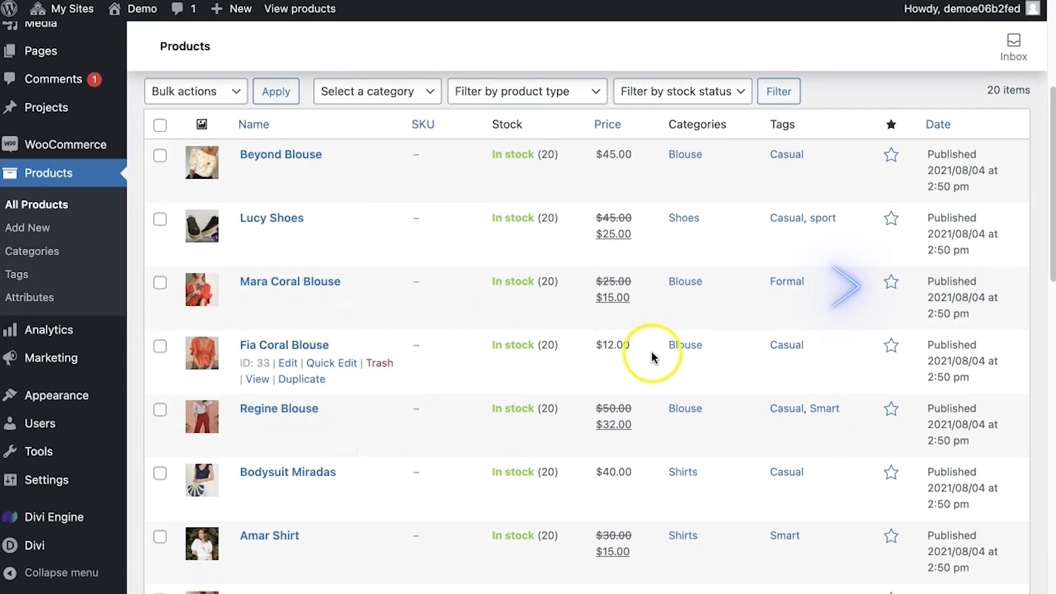
{"action": "left_click", "coordinate": [889, 283]}
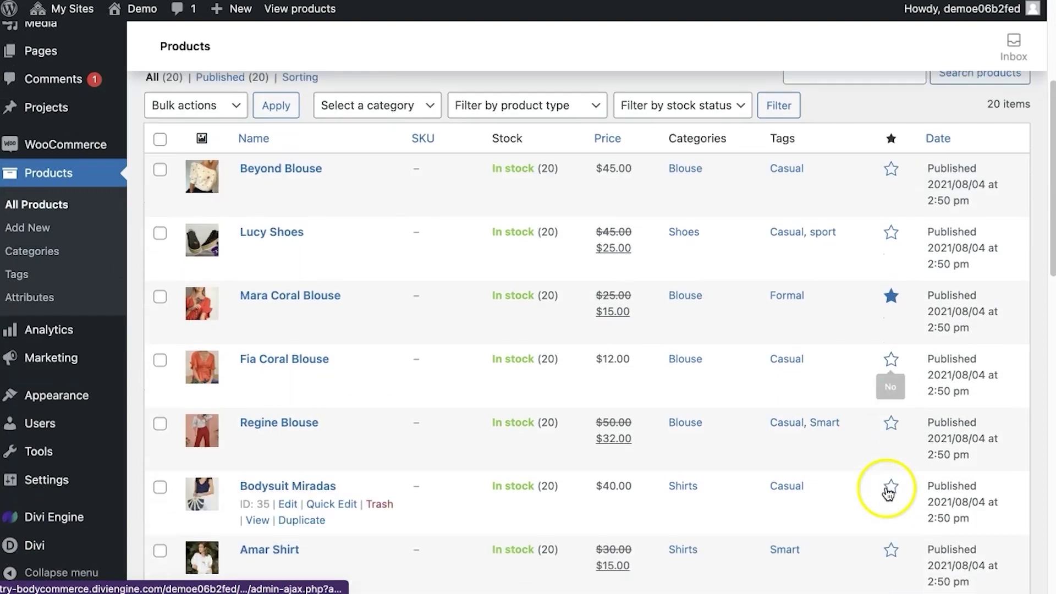
{"action": "left_click", "coordinate": [890, 331]}
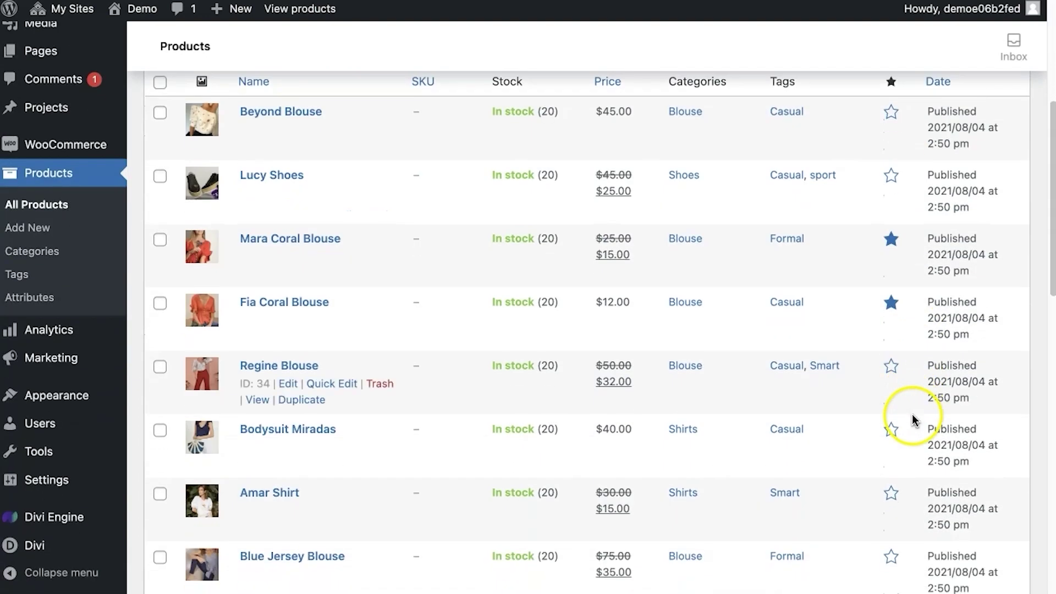
{"action": "left_click", "coordinate": [889, 365]}
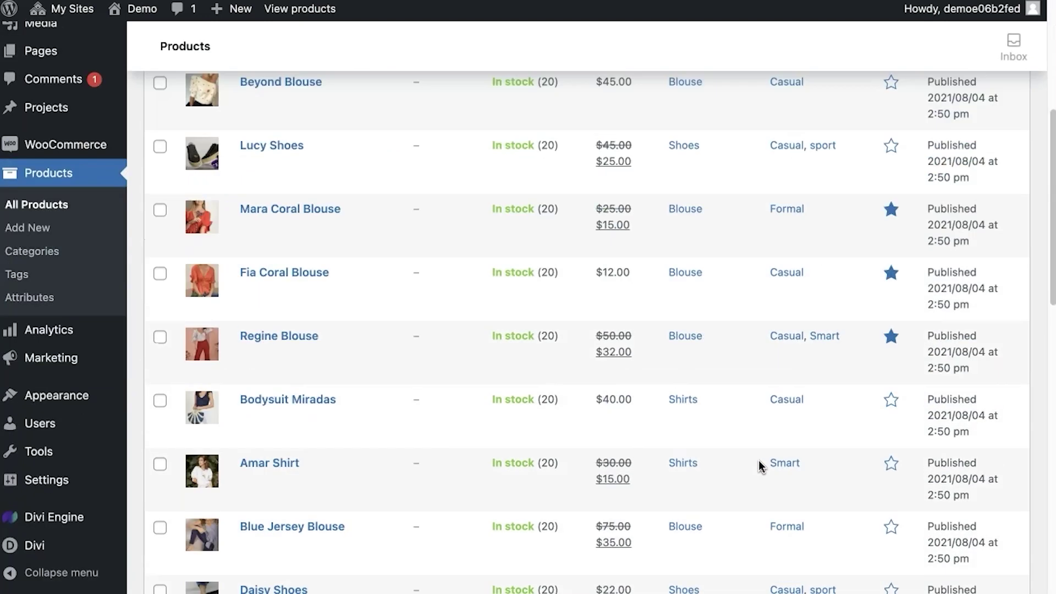
{"action": "scroll", "coordinate": [759, 466], "scroll_direction": "up", "scroll_amount": 3}
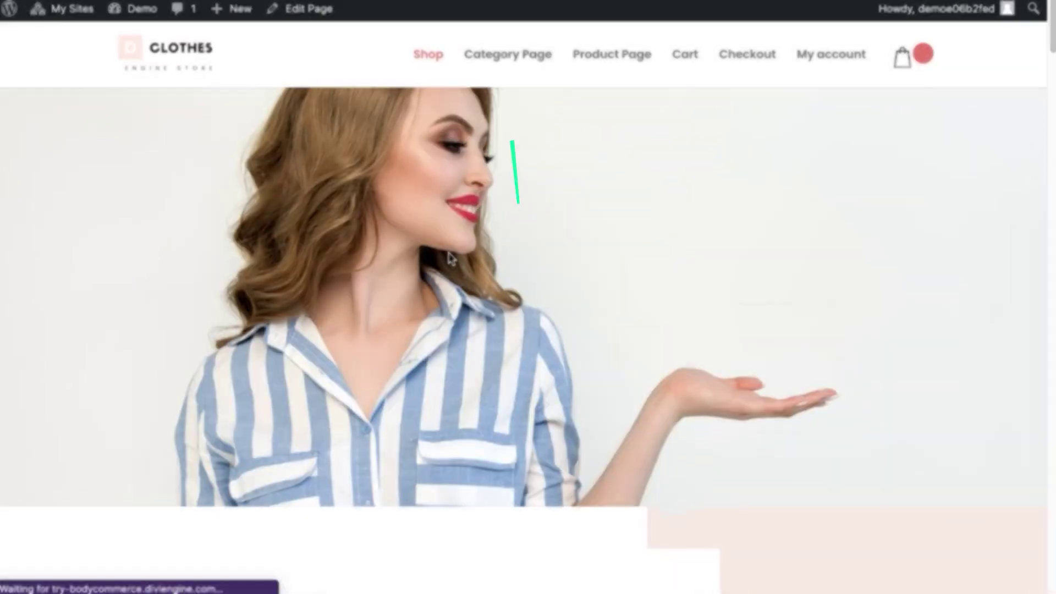
- Scroll the home page down to the Featured Collection, which now shows the three starred blouses
{"action": "scroll", "coordinate": [448, 253], "scroll_direction": "down", "scroll_amount": 5}
{"action": "scroll", "coordinate": [448, 253], "scroll_direction": "down", "scroll_amount": 5}
{"action": "scroll", "coordinate": [448, 253], "scroll_direction": "down", "scroll_amount": 5}
{"action": "scroll", "coordinate": [448, 252], "scroll_direction": "down", "scroll_amount": 2}
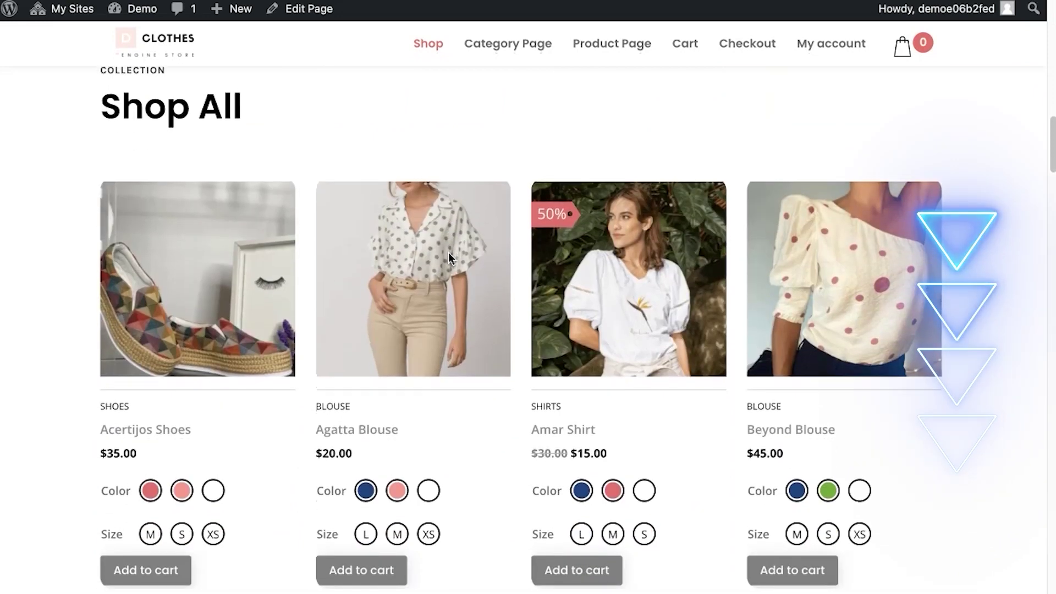
{"action": "scroll", "coordinate": [467, 243], "scroll_direction": "down", "scroll_amount": 1}
{"action": "scroll", "coordinate": [466, 247], "scroll_direction": "down", "scroll_amount": 8}
{"action": "scroll", "coordinate": [466, 248], "scroll_direction": "down", "scroll_amount": 7}
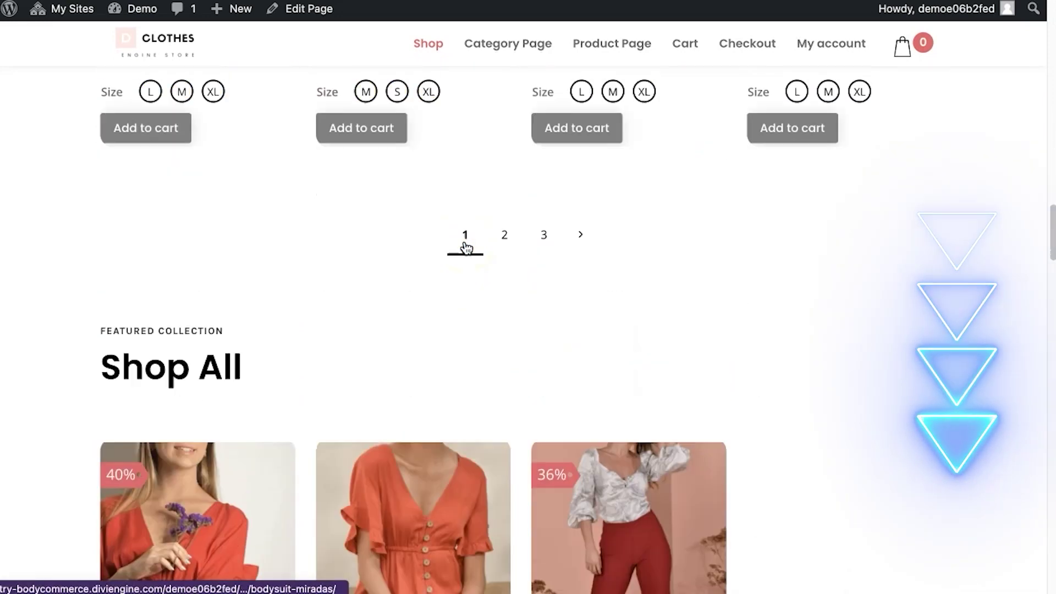
{"action": "scroll", "coordinate": [465, 245], "scroll_direction": "down", "scroll_amount": 3}
{"action": "scroll", "coordinate": [470, 214], "scroll_direction": "down", "scroll_amount": 2}
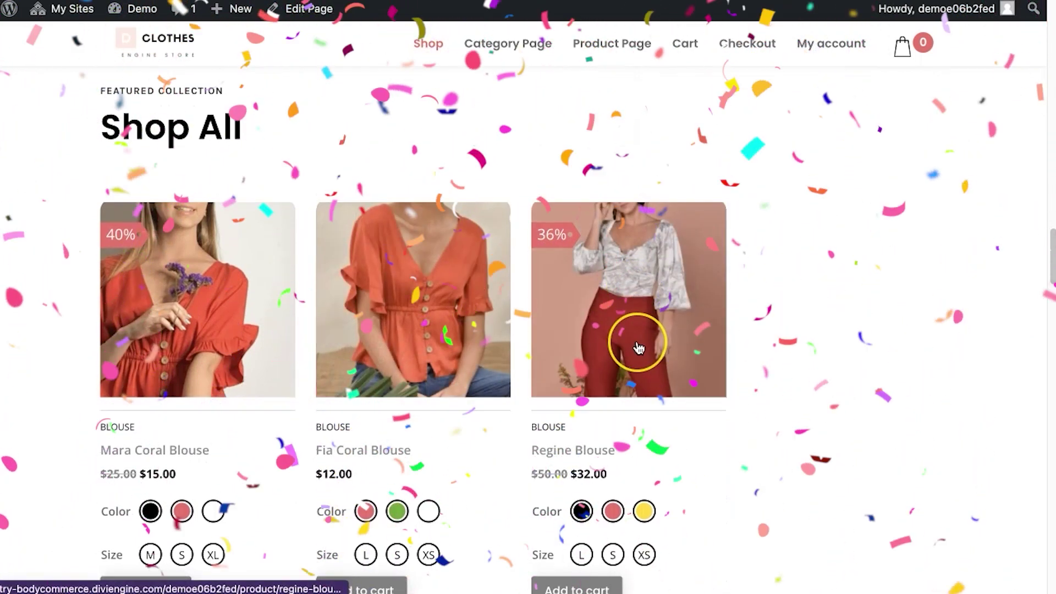
{"action": "scroll", "coordinate": [635, 348], "scroll_direction": "down", "scroll_amount": 1}
{"action": "type", "text": "3"}
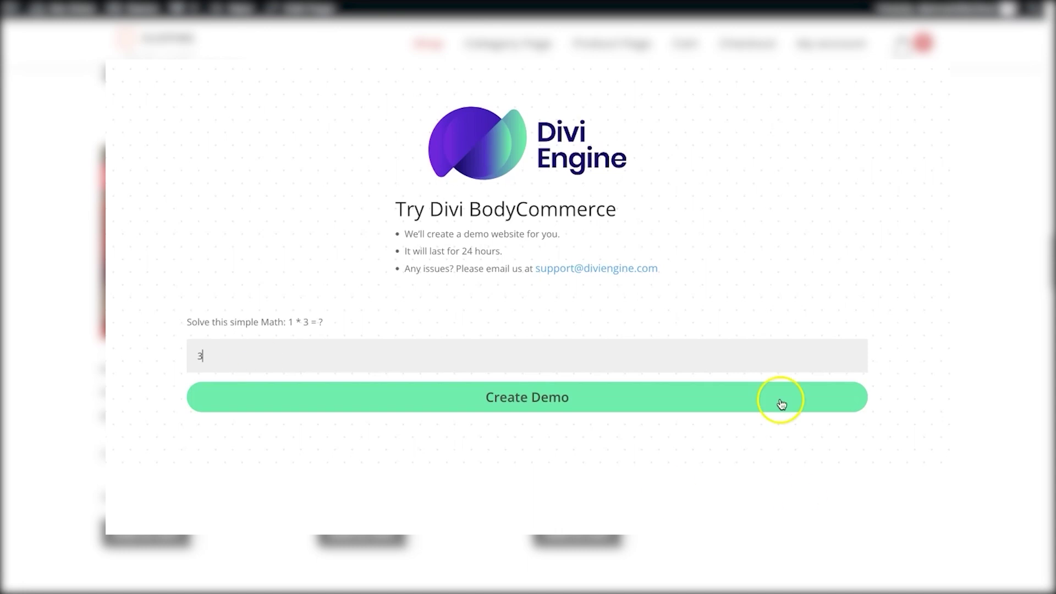
- Submit the Try Divi BodyCommerce form with the answer 3 to create a demo site
{"action": "left_click", "coordinate": [653, 397]}
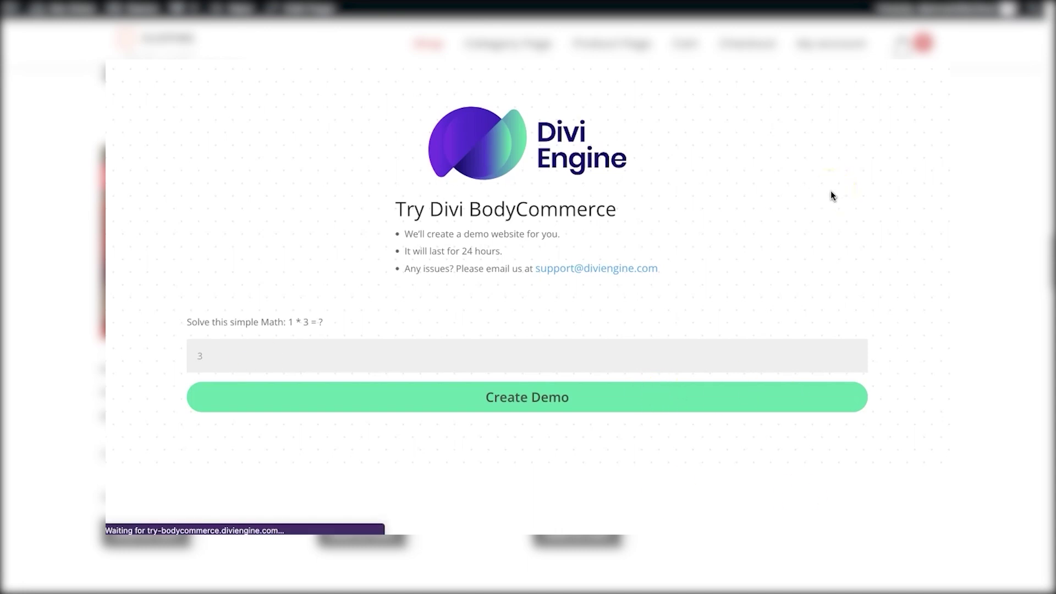